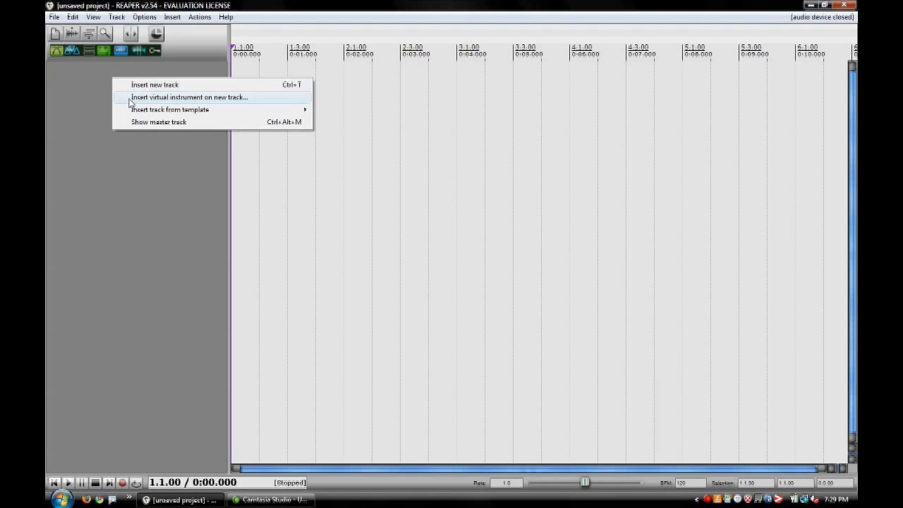
Insert five new empty tracks, numbered 1 to 5, and select track 1
click(129, 86)
right_click(120, 125)
click(122, 127)
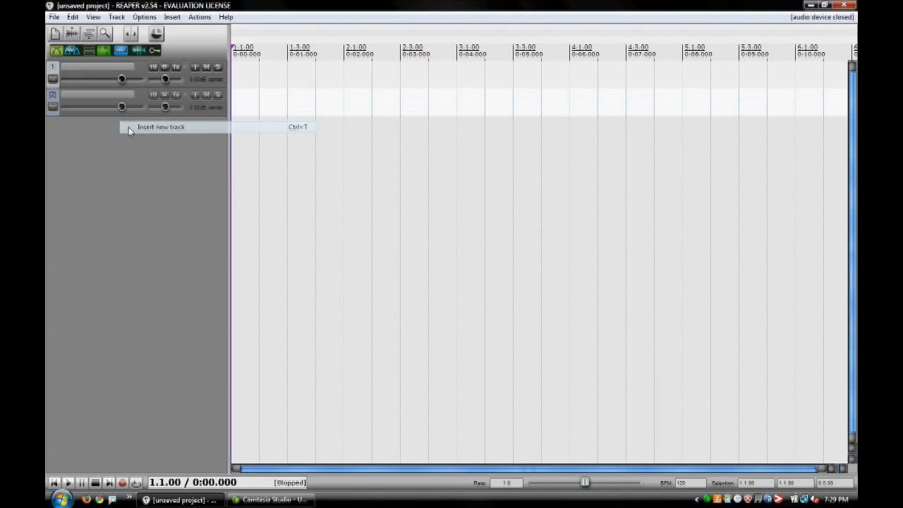
right_click(109, 154)
click(111, 161)
right_click(110, 175)
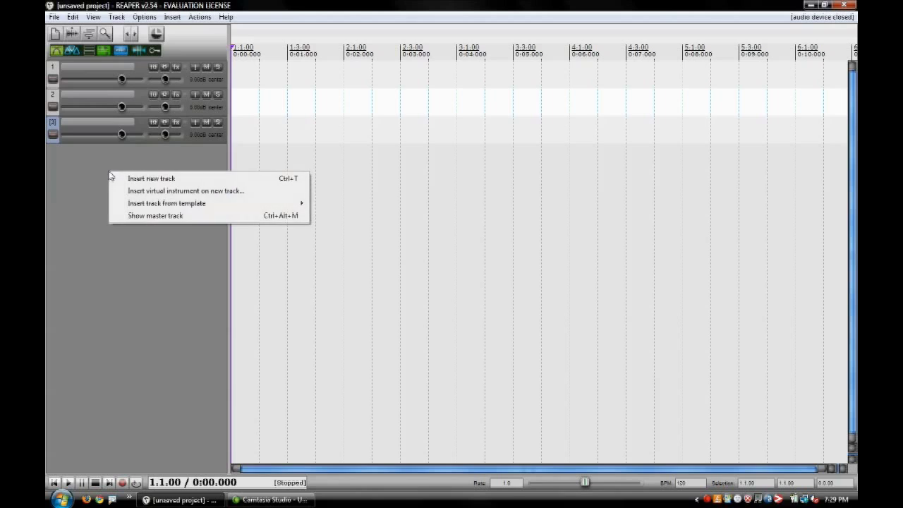
click(117, 182)
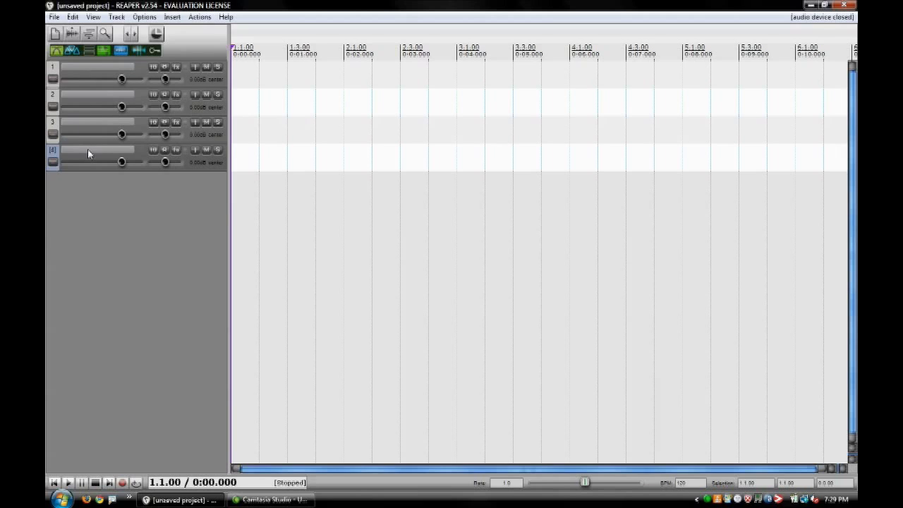
right_click(96, 192)
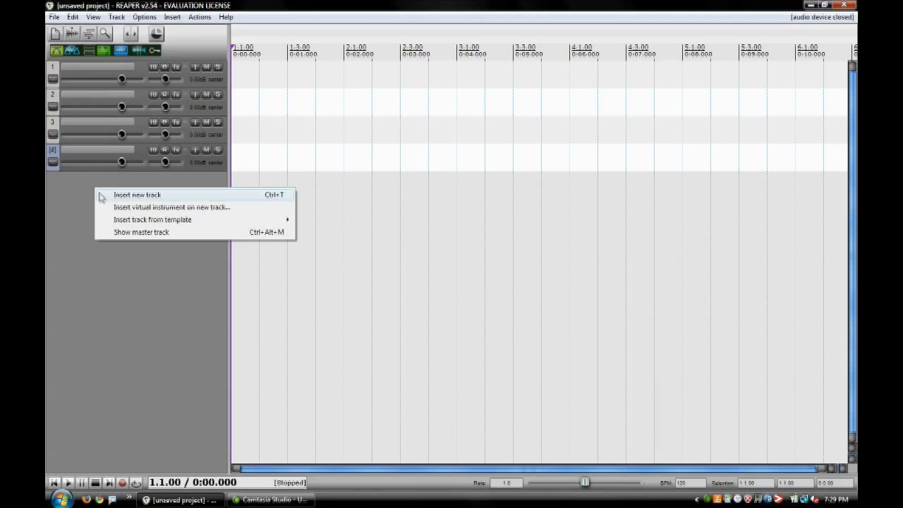
click(102, 198)
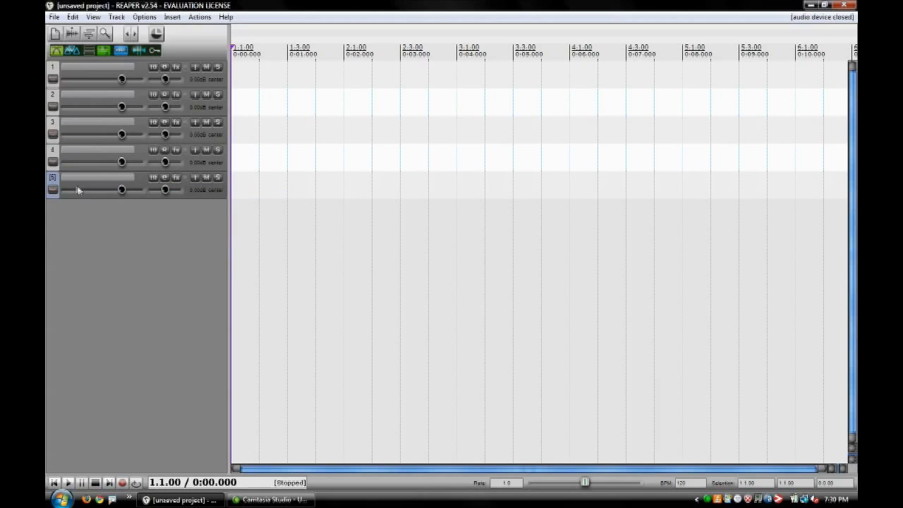
click(54, 67)
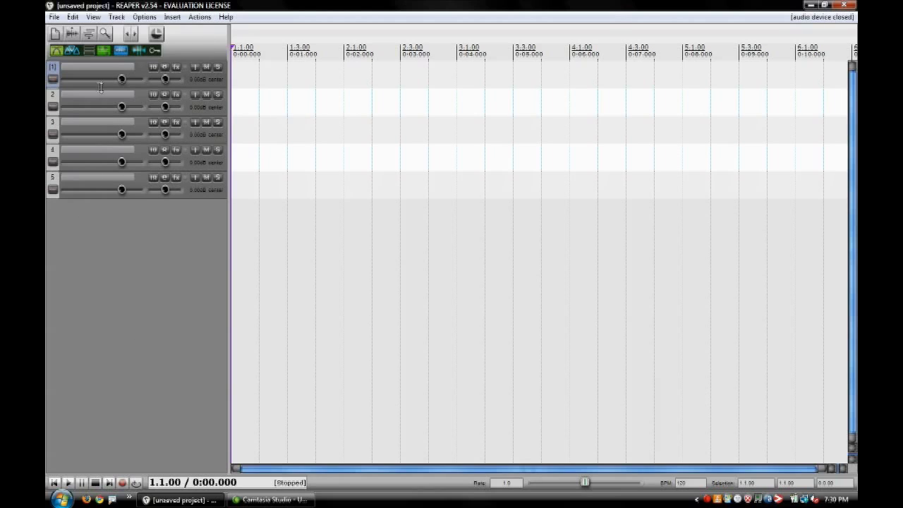
Make track 1 a folder holding tracks 2–5 and name it 'Guitars'
click(140, 67)
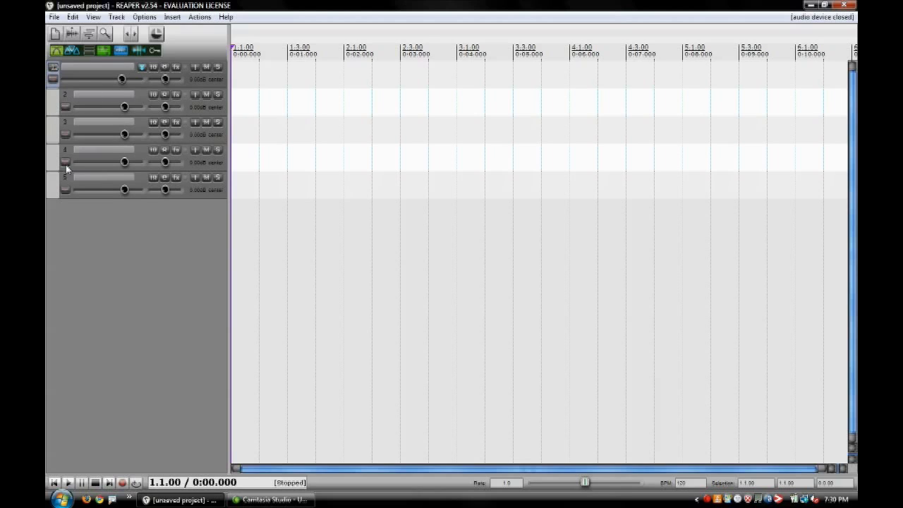
click(53, 69)
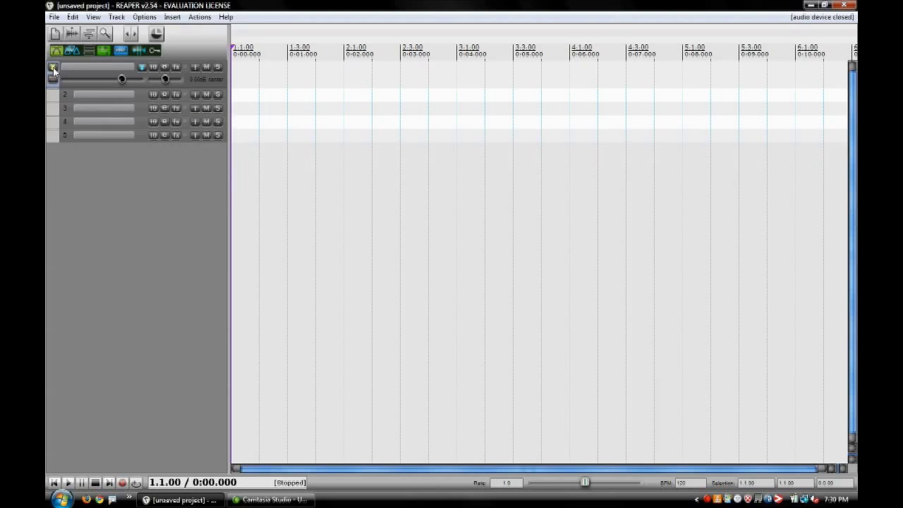
click(53, 68)
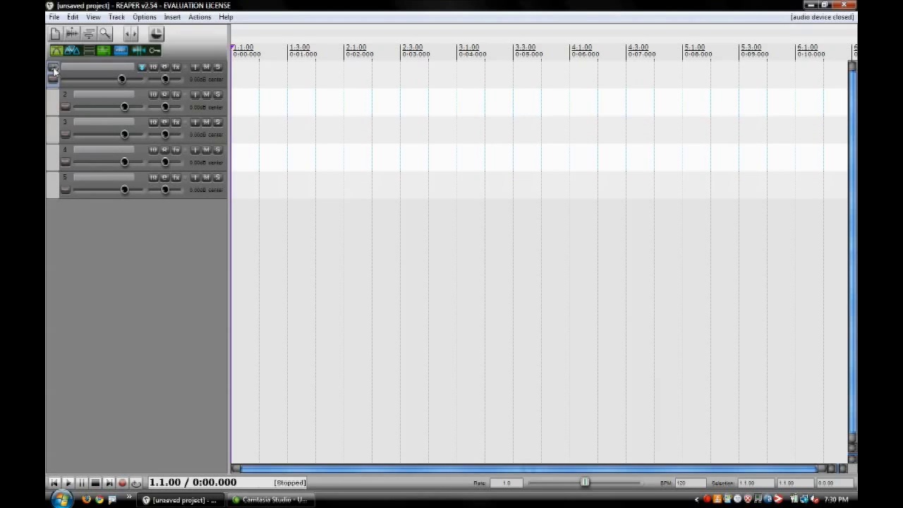
double_click(71, 66)
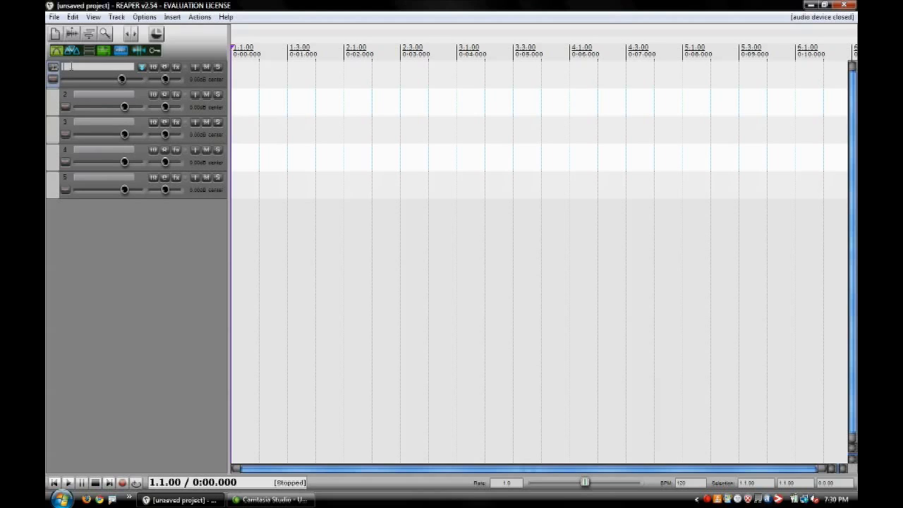
text(Guitars)
key(Return)
Lower track 5's volume to -4.47dB and select track 5
click(56, 67)
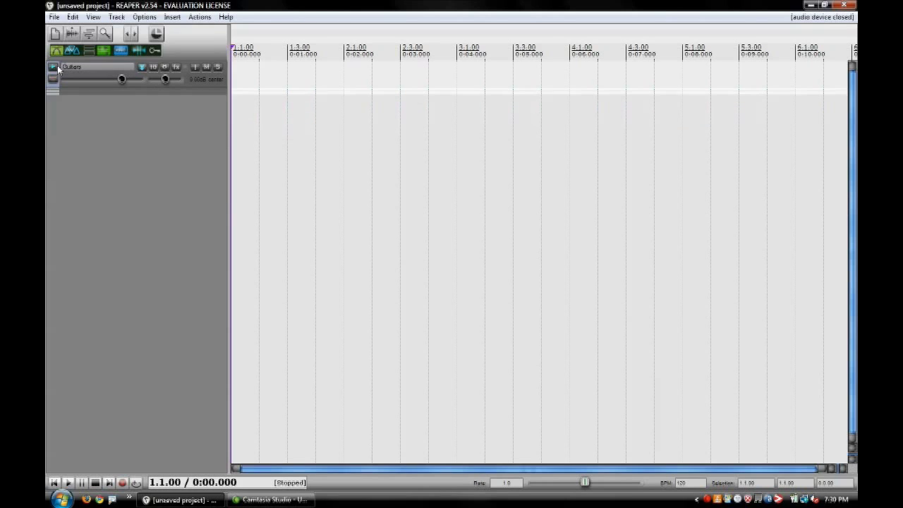
click(57, 67)
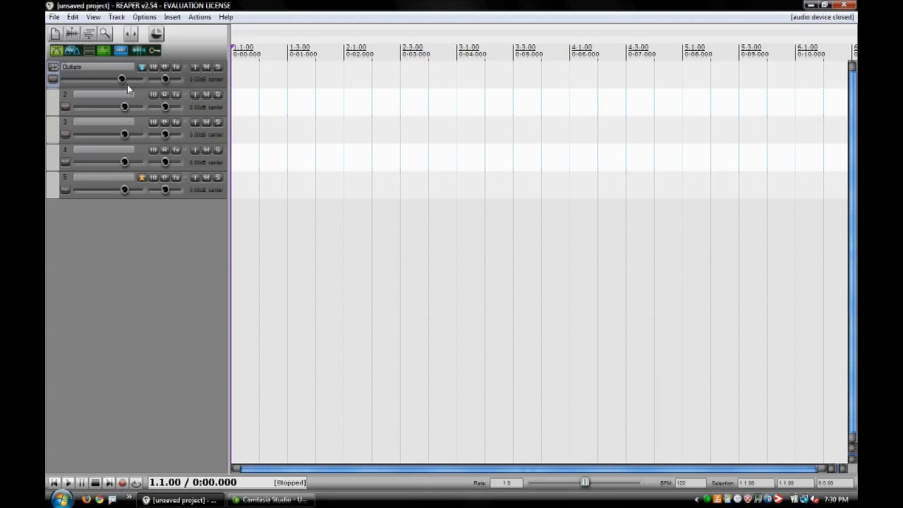
click(110, 191)
click(108, 185)
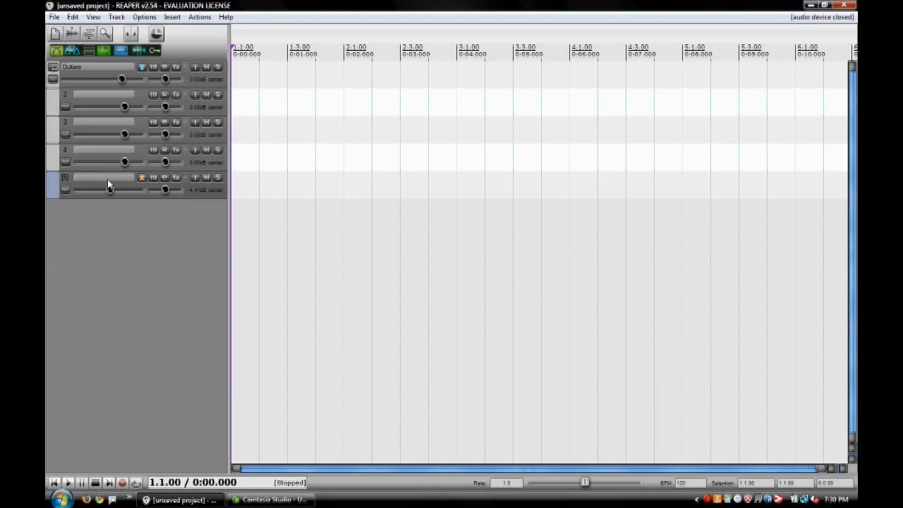
Add tracks 6 and 7, naming track 6 'Bass'
right_click(77, 232)
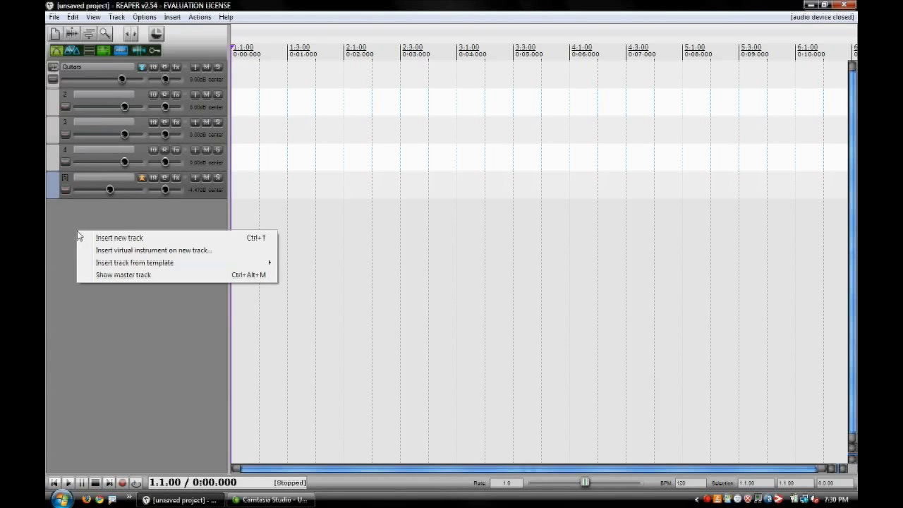
click(85, 237)
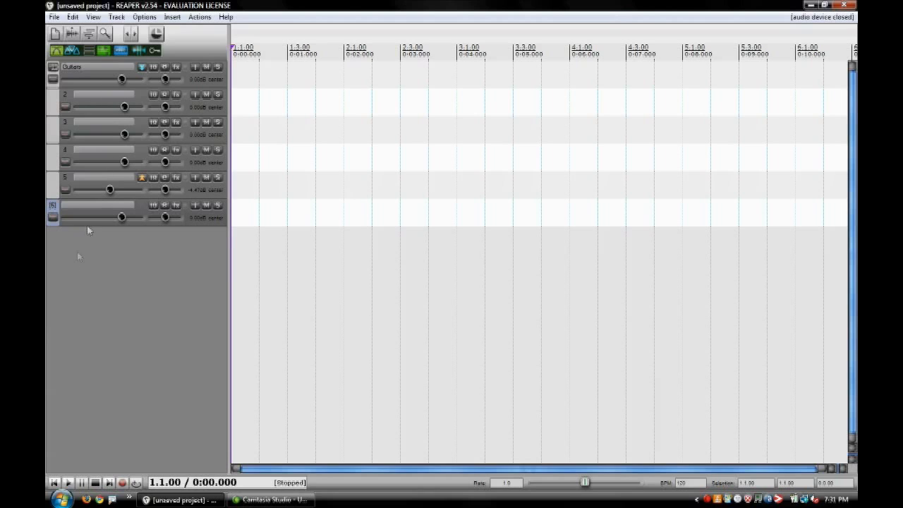
right_click(78, 275)
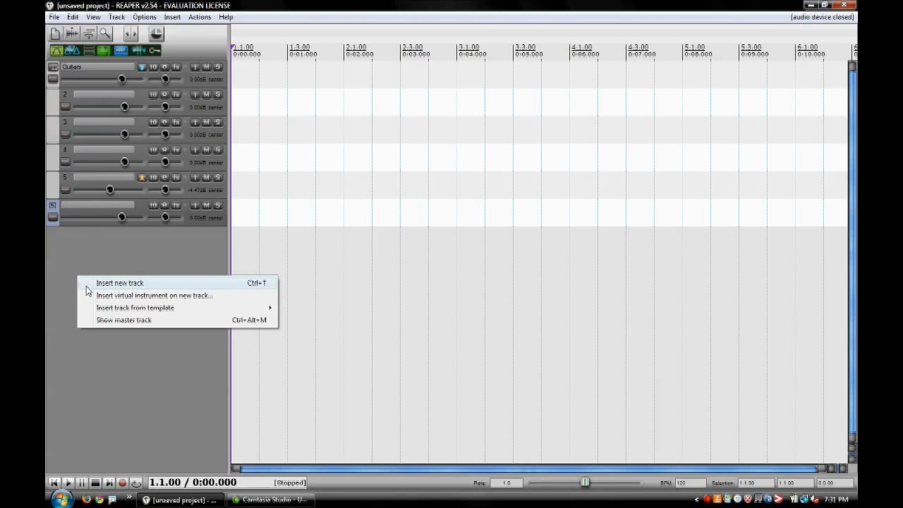
click(87, 285)
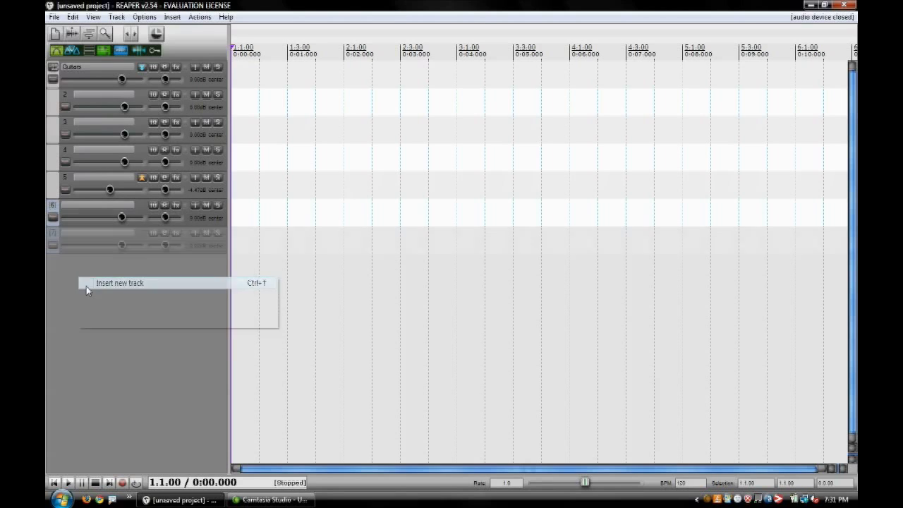
double_click(124, 204)
text(Bass)
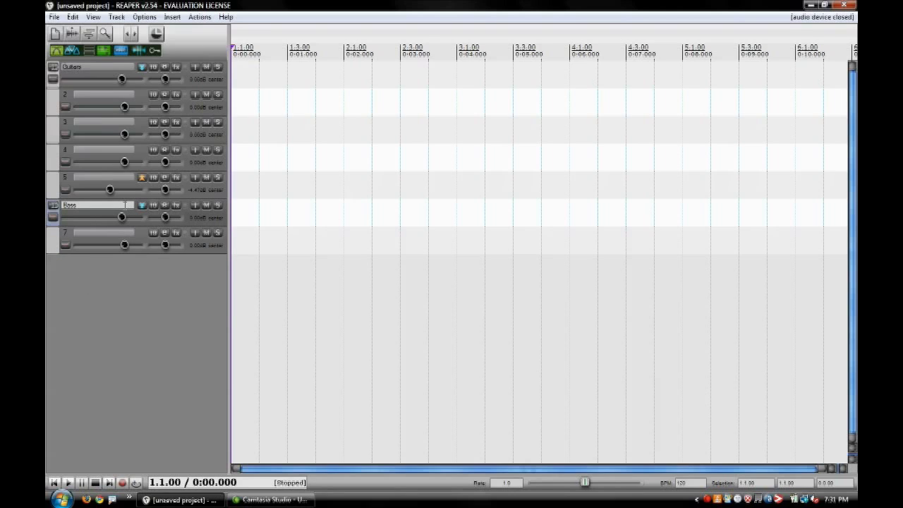
key(Return)
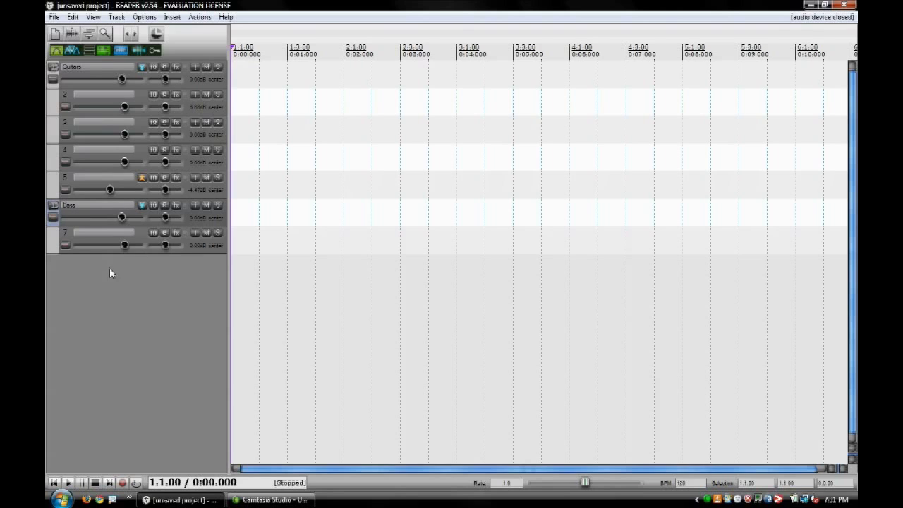
Add track 8 inside the Bass folder and fully collapse Bass
right_click(98, 261)
click(104, 272)
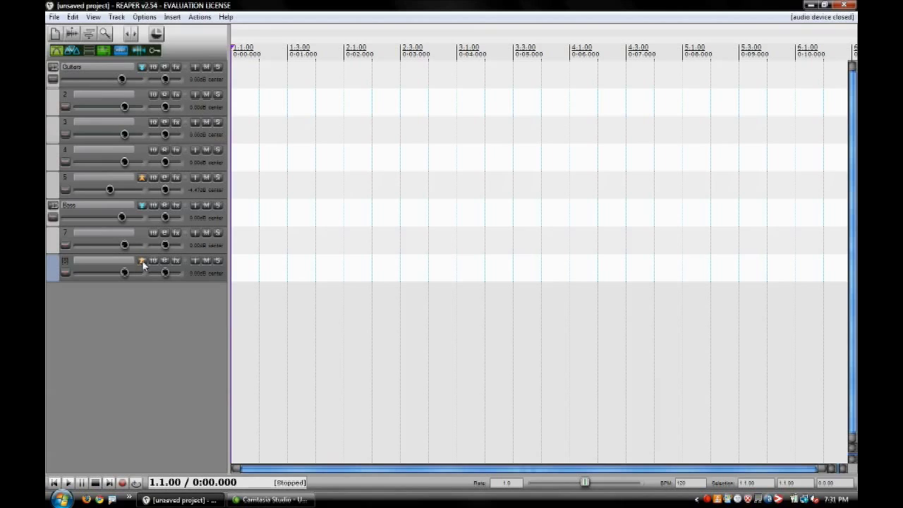
click(54, 206)
click(54, 206)
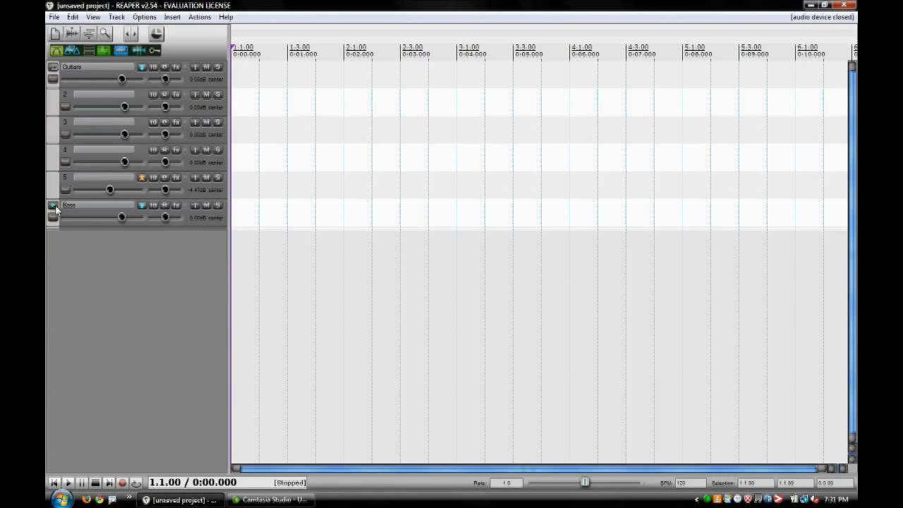
Add track 9 named 'Drums' below Bass, plus another empty track beneath it
right_click(78, 277)
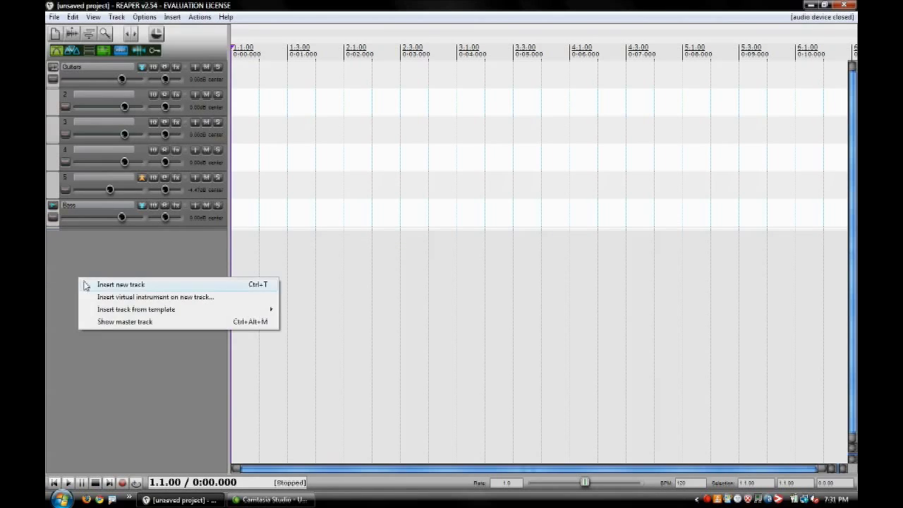
click(90, 286)
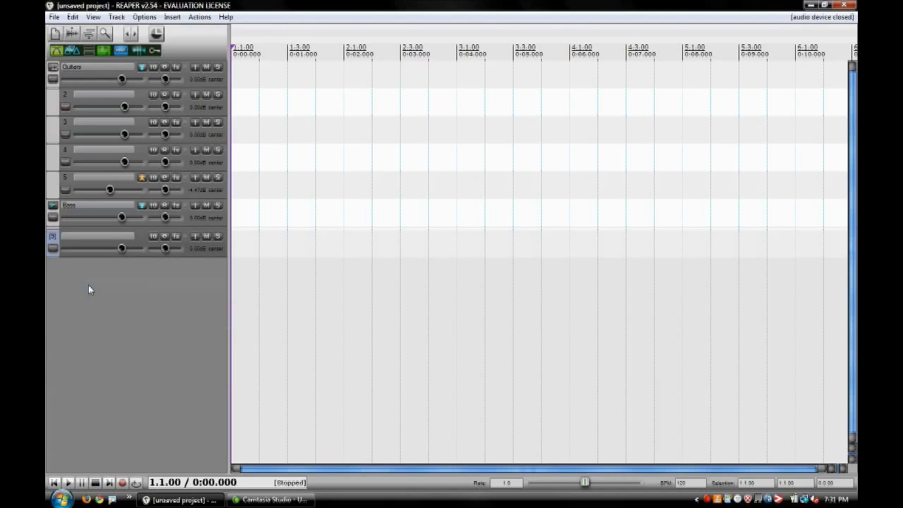
double_click(74, 235)
text(Drum)
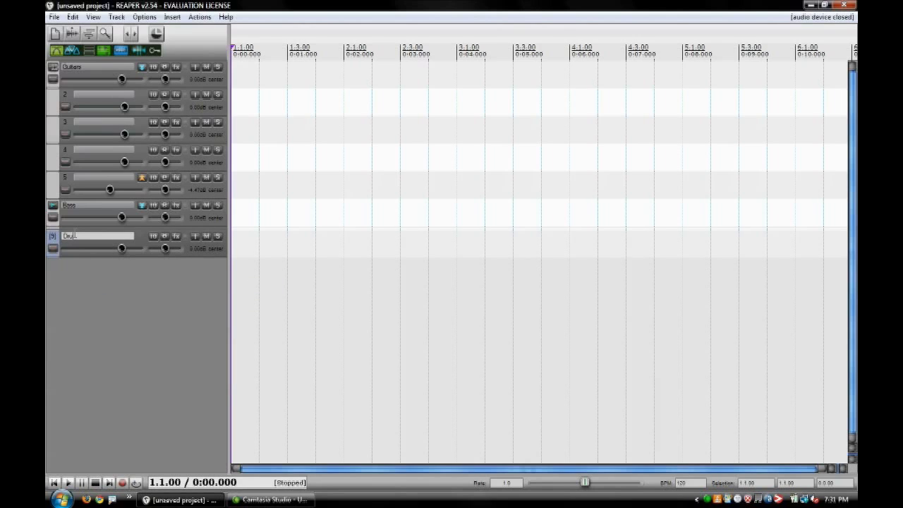
text(s)
right_click(82, 282)
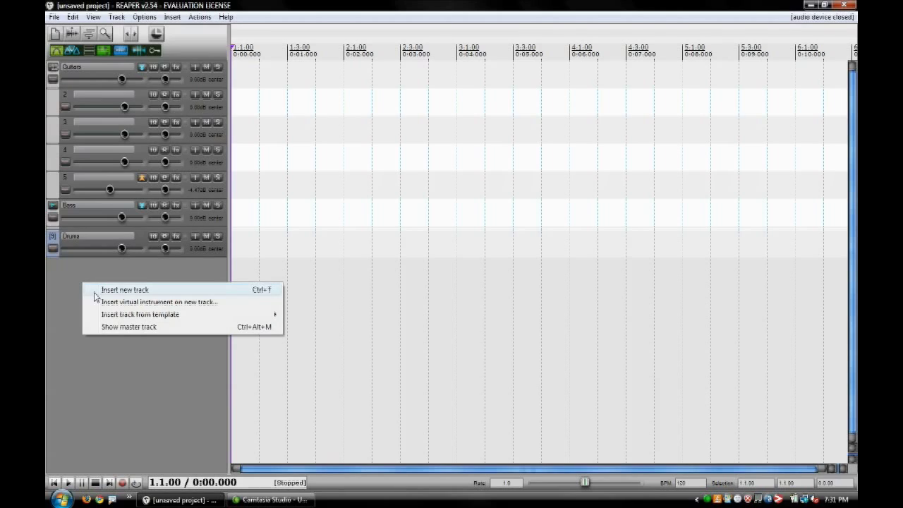
click(95, 290)
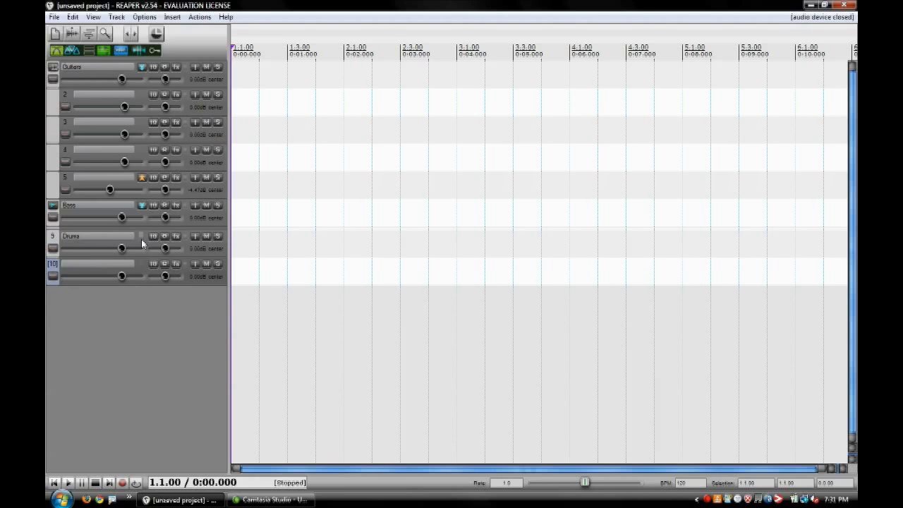
click(176, 265)
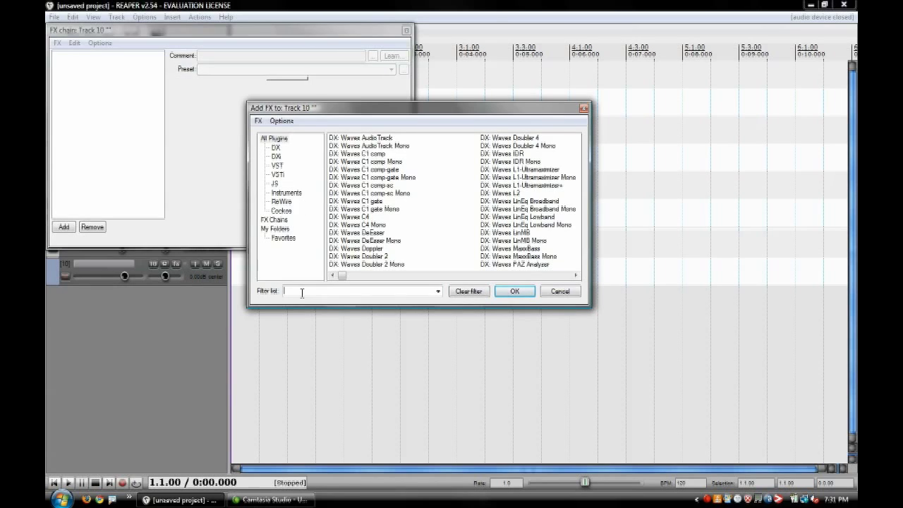
text(super)
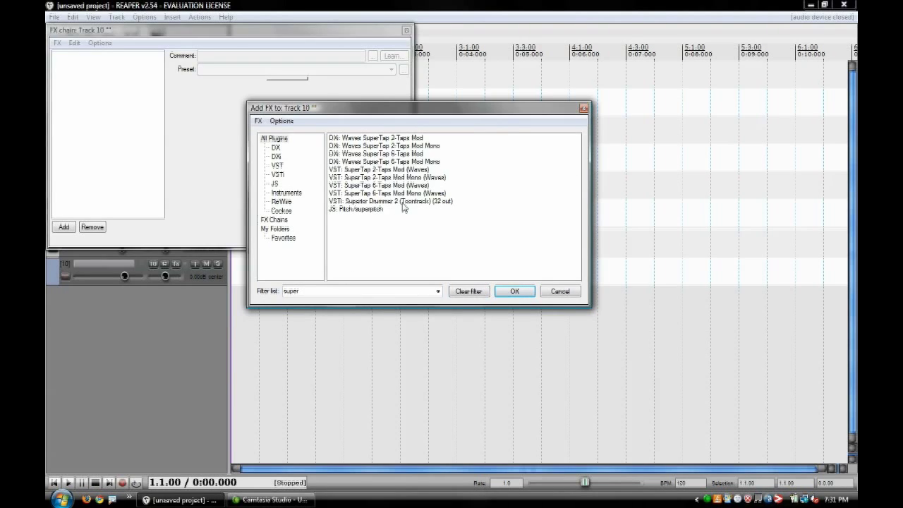
click(553, 292)
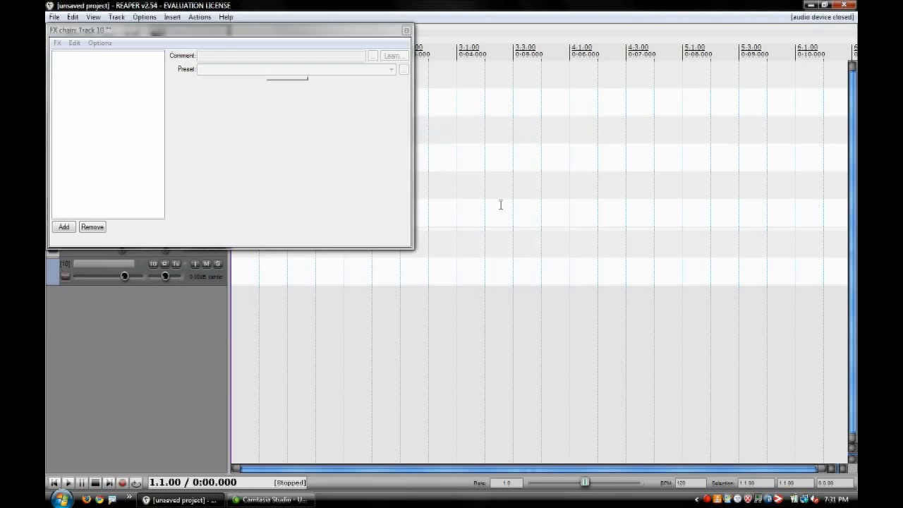
click(407, 30)
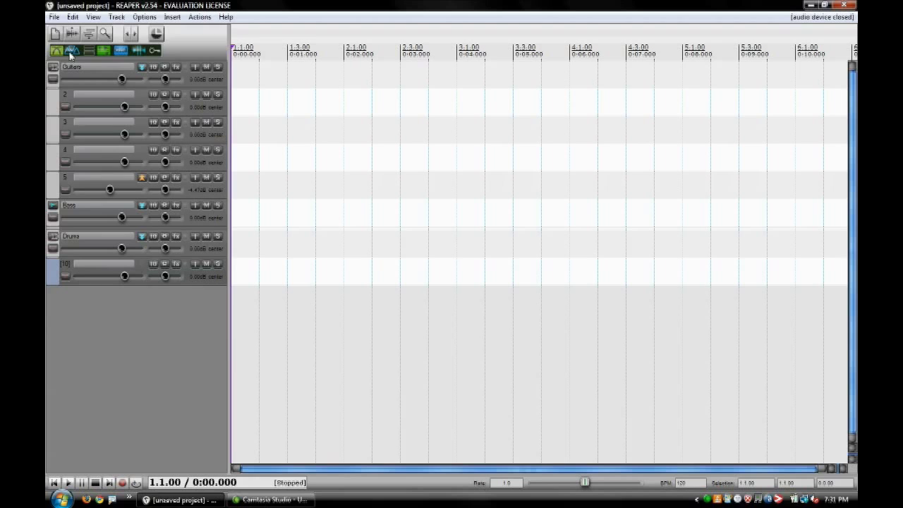
Start a new empty project, discarding the current one without saving
click(55, 19)
click(62, 31)
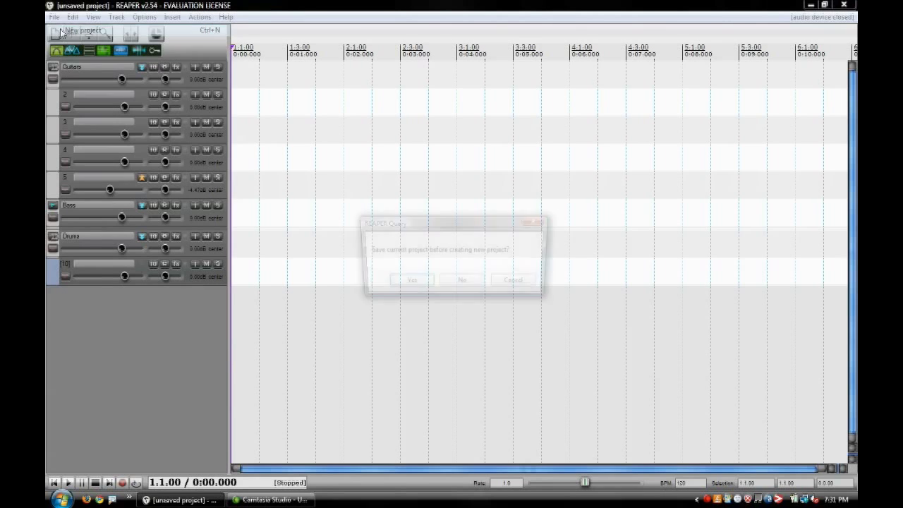
click(462, 283)
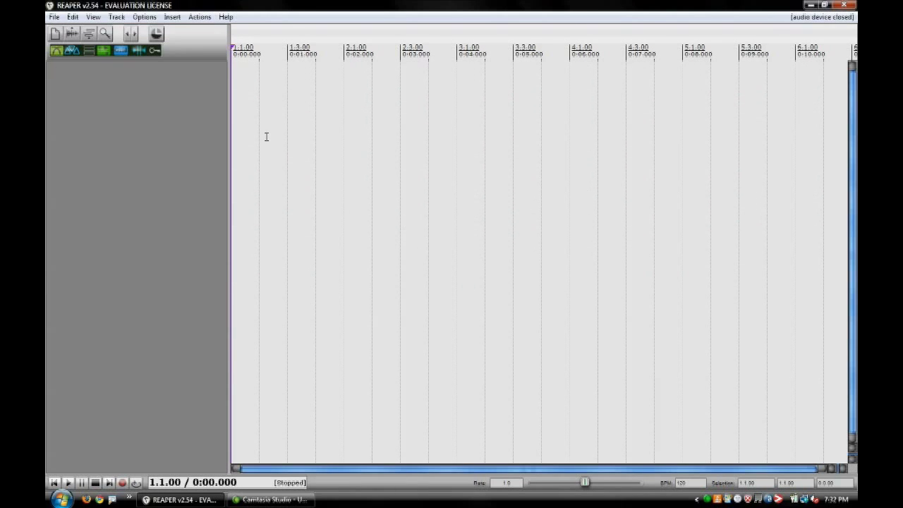
Bring up the File > Project templates list
click(53, 17)
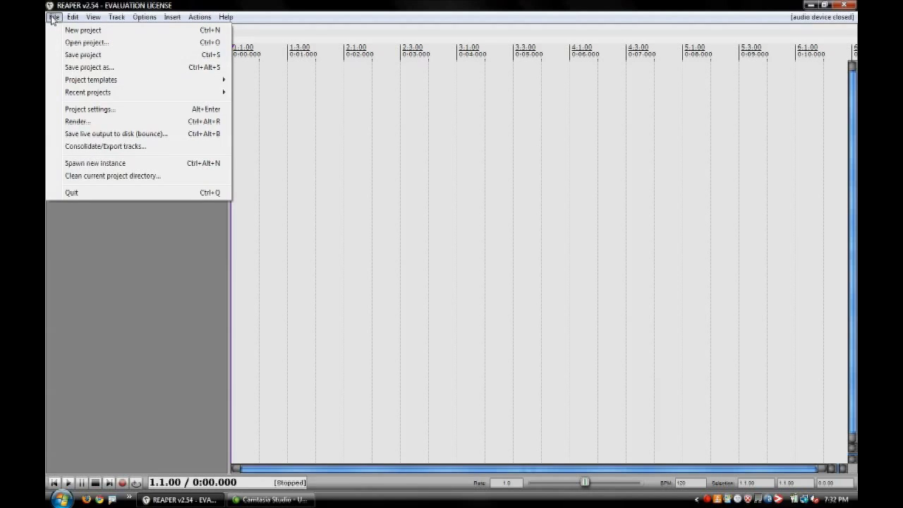
mouse_move(89, 93)
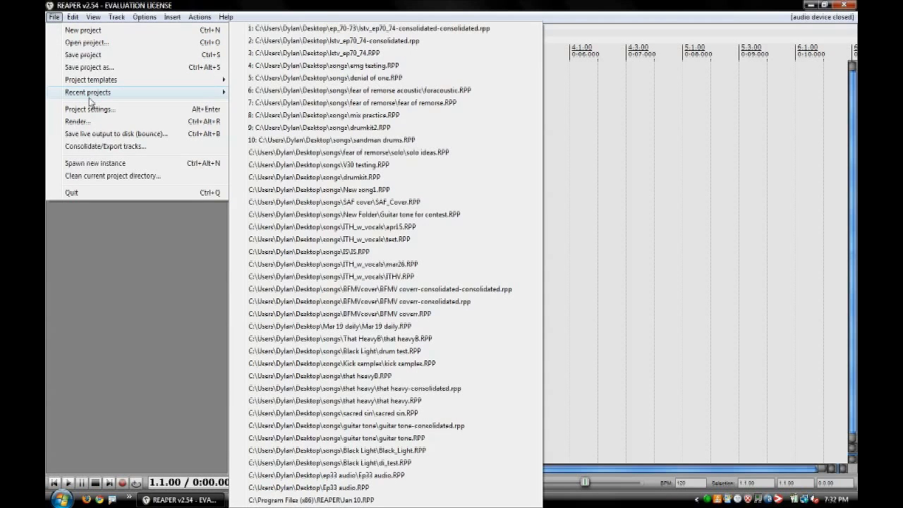
mouse_move(137, 80)
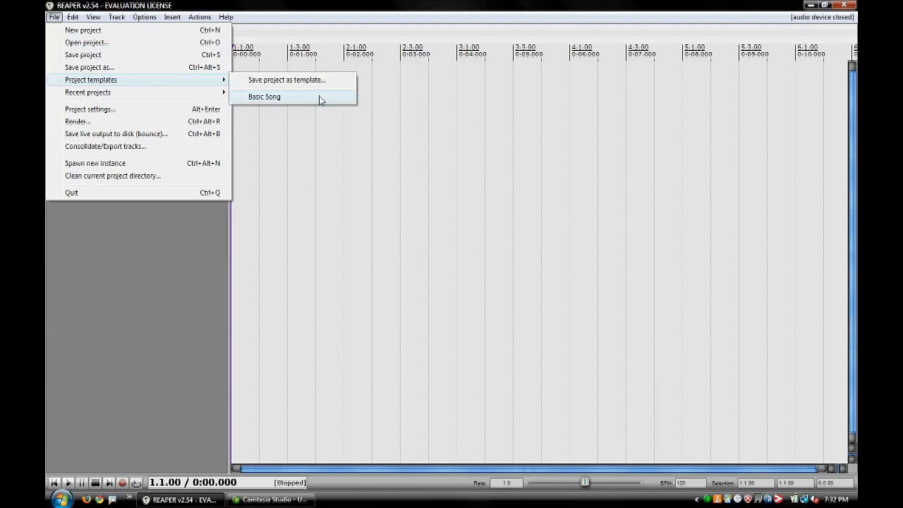
Load the 'Basic Song' template and show compact child tracks in the Guitars, Bass and Vox folders
click(320, 98)
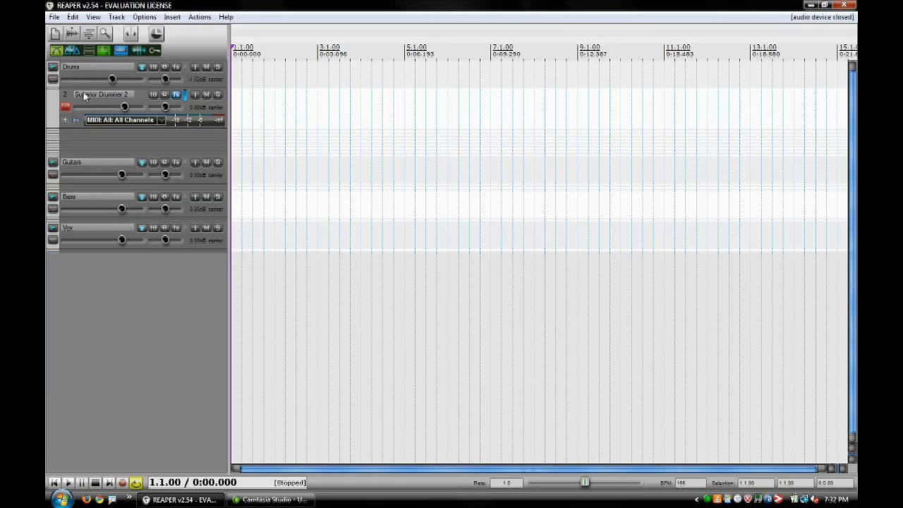
click(55, 165)
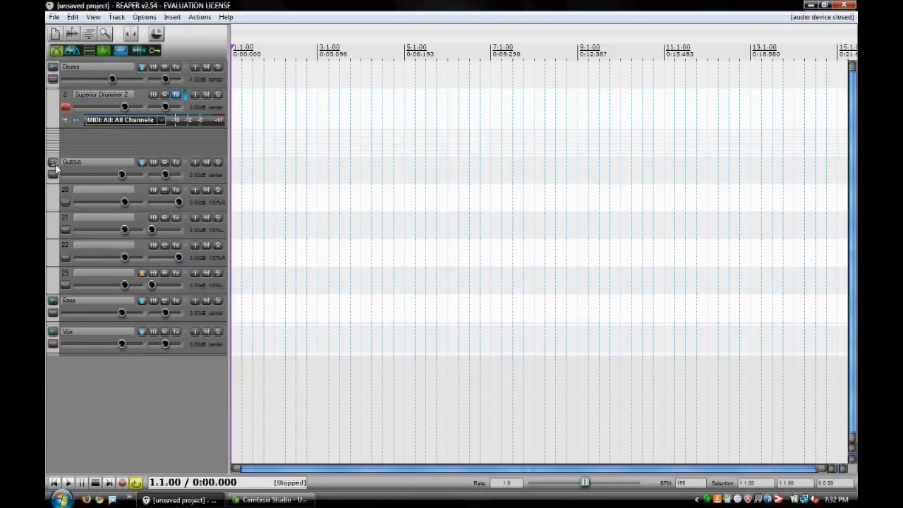
click(54, 166)
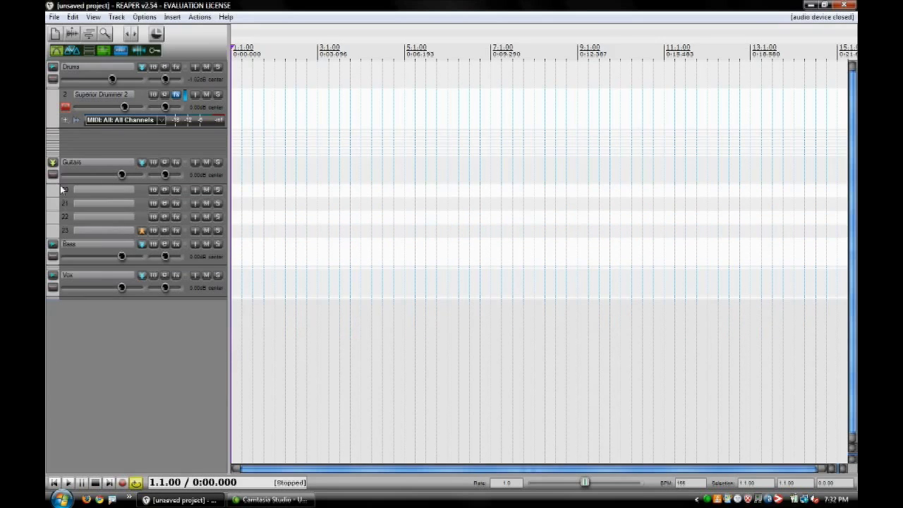
click(53, 246)
click(53, 245)
click(53, 302)
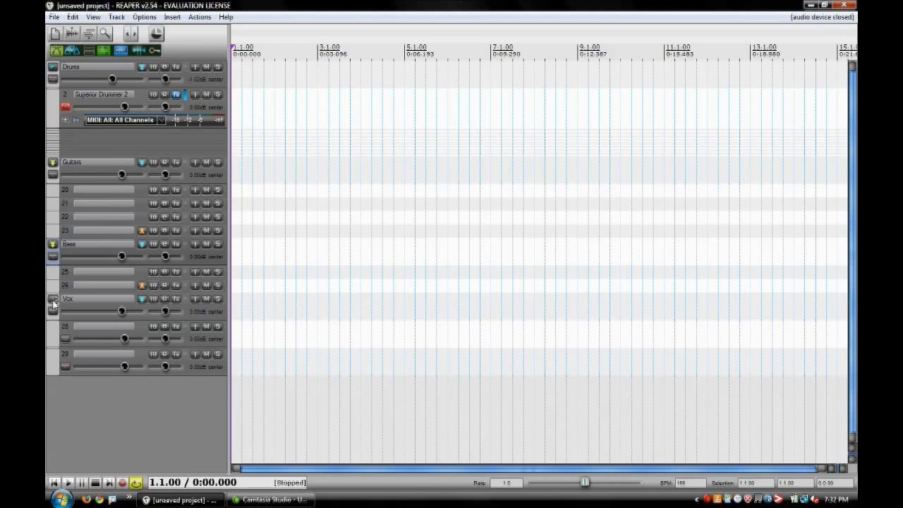
click(54, 302)
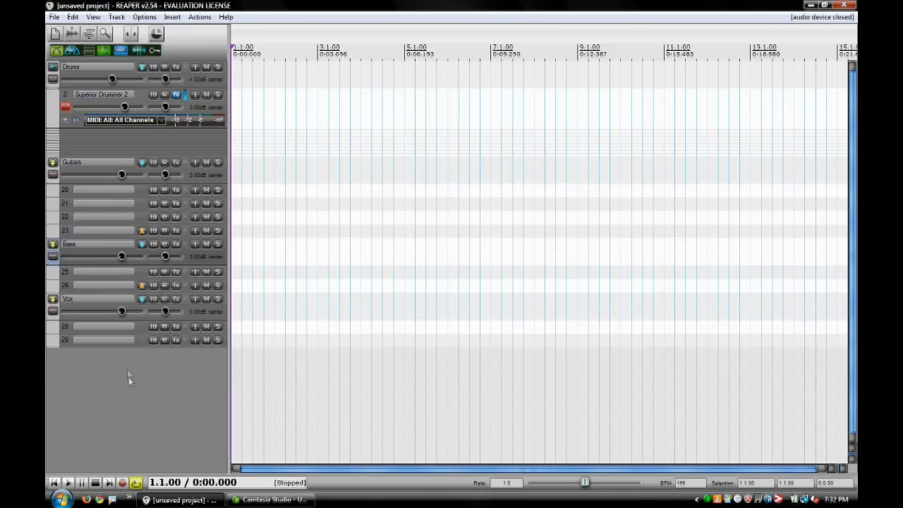
click(55, 17)
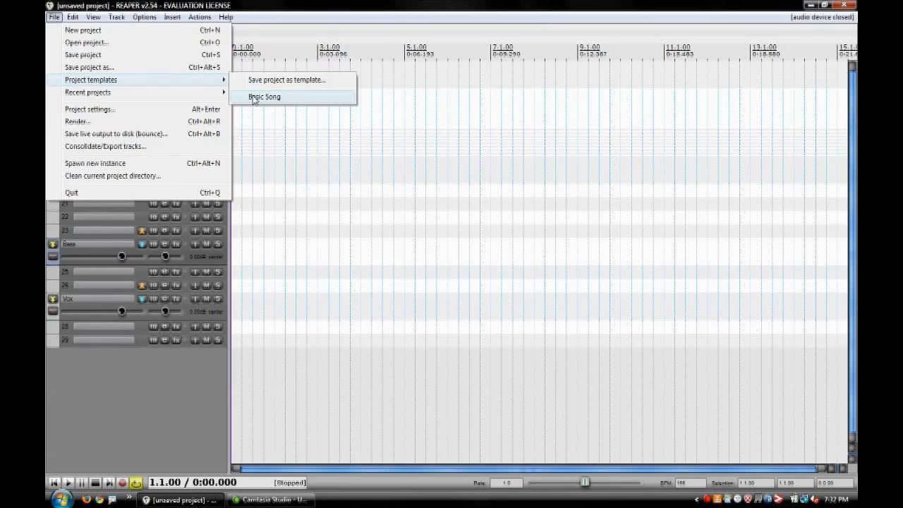
click(129, 408)
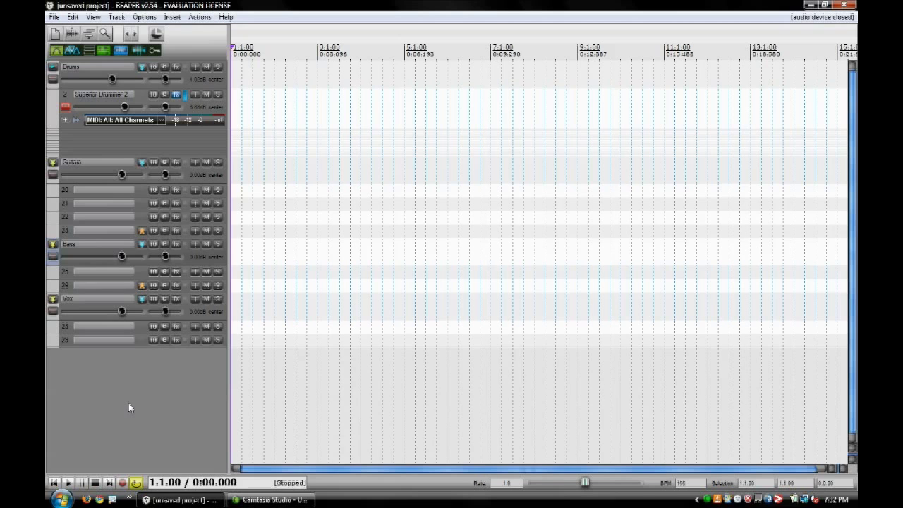